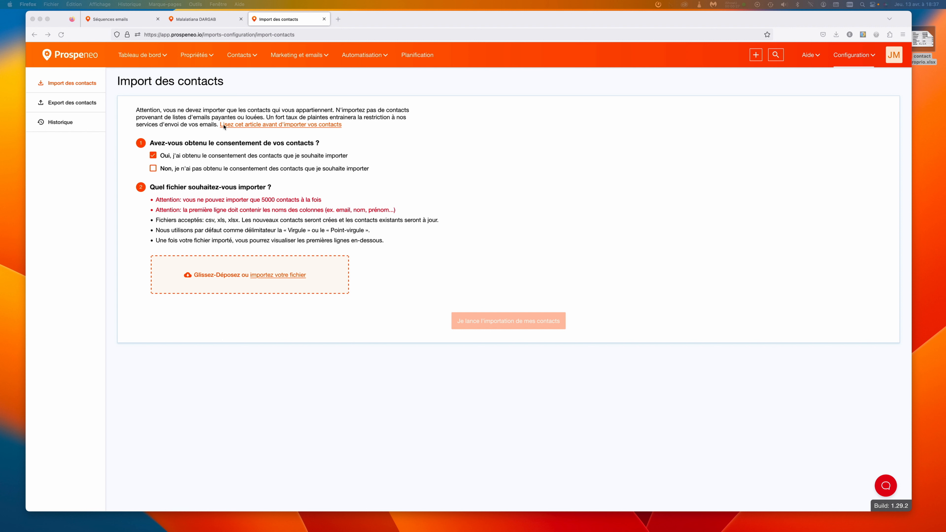
Step: Read the rule about importing only owned contacts and the requirement that the first row hold column names
left_click_drag(163, 109, 256, 118)
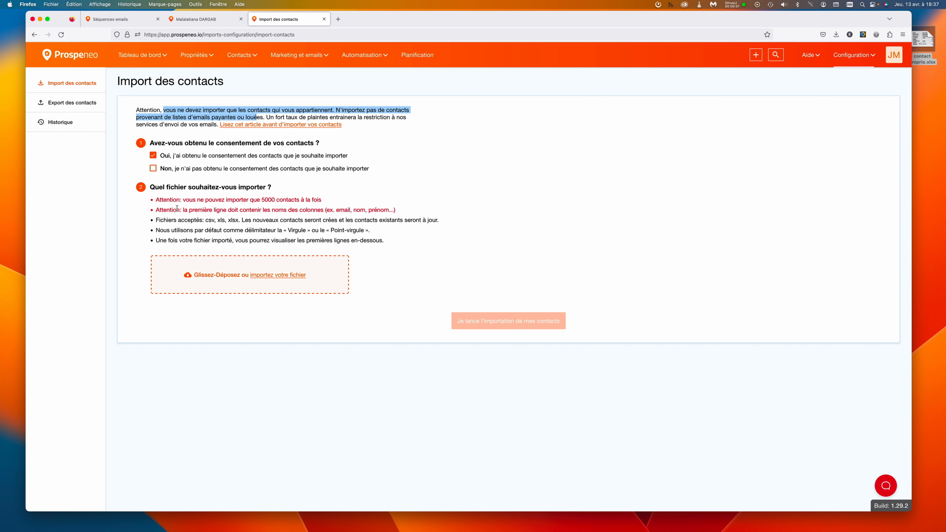
left_click_drag(183, 210, 376, 210)
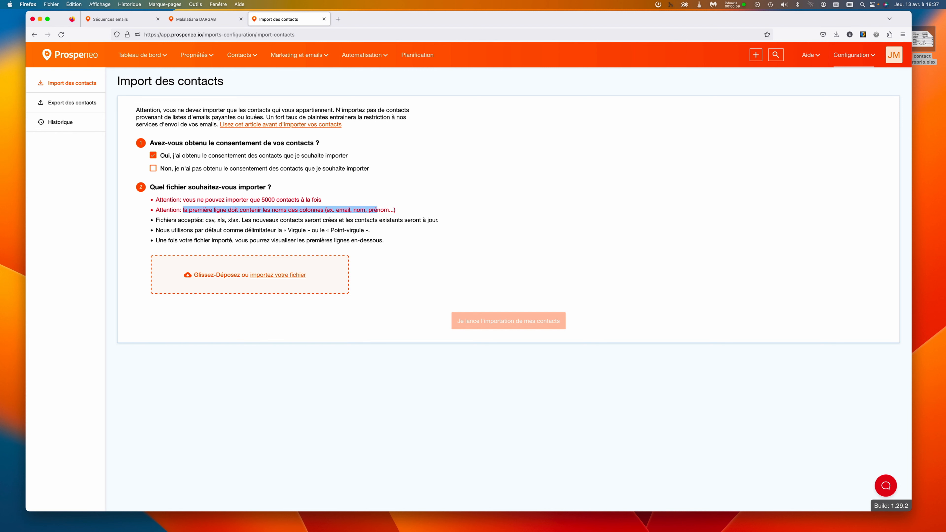
Step: Open contact proprio.xlsx from the desktop and remove the @ from the e-mail address in cell C8
left_click_drag(945, 36, 328, 16)
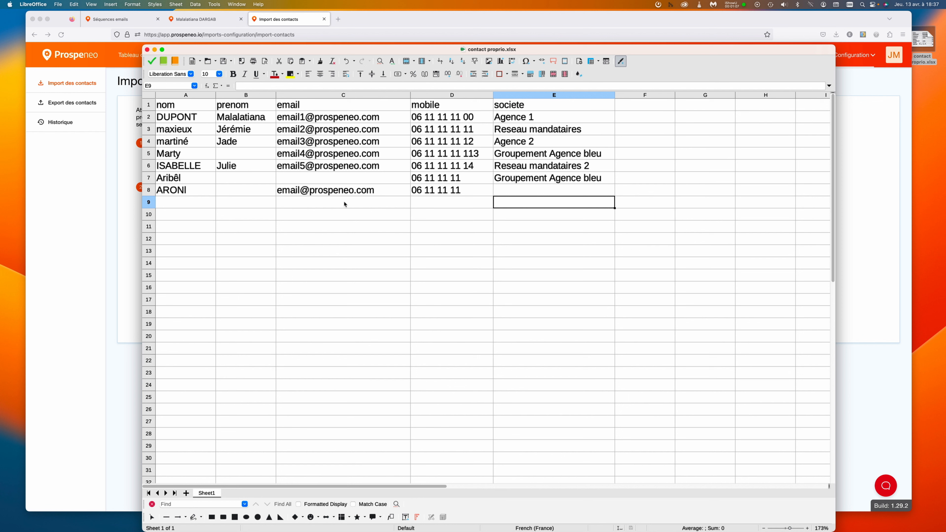
double_click(317, 194)
left_click(309, 191)
key("BackSpace")
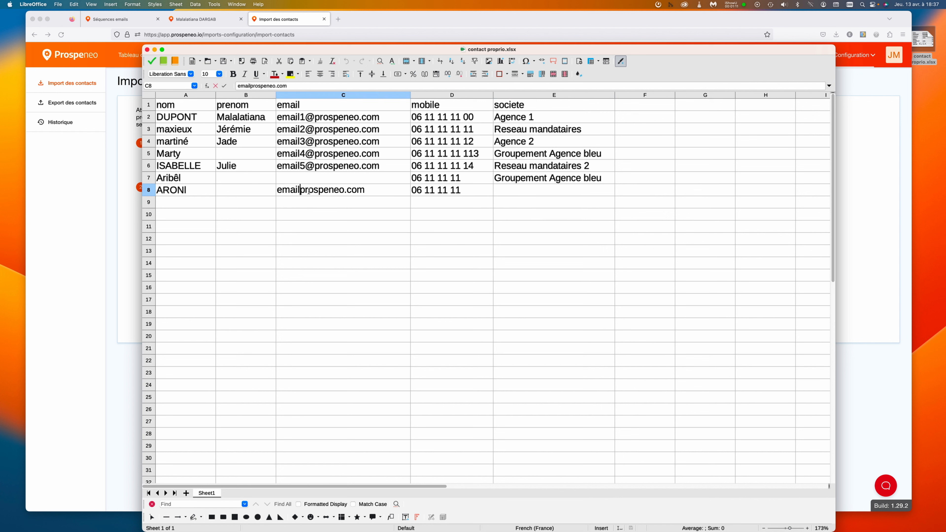
Step: Clear the last name in cell A8 and enter a first name in B8
left_click(185, 191)
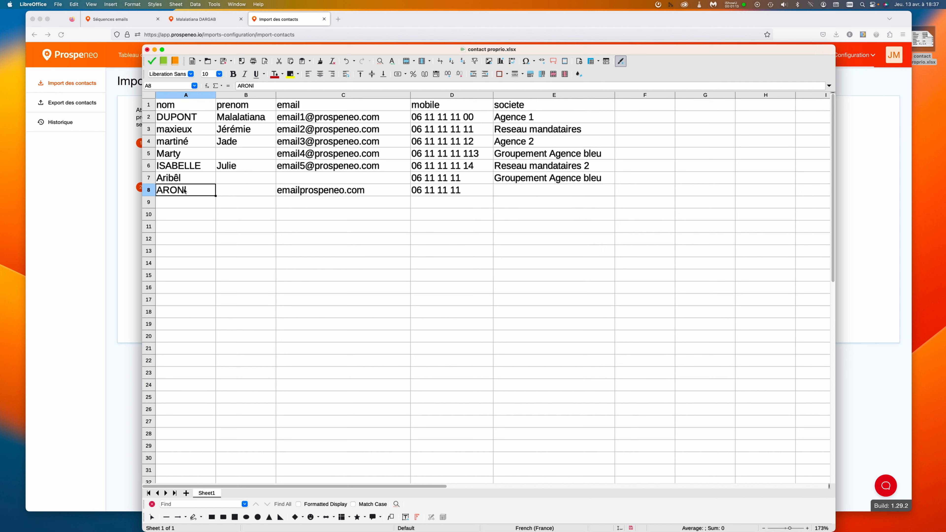
key("BackSpace")
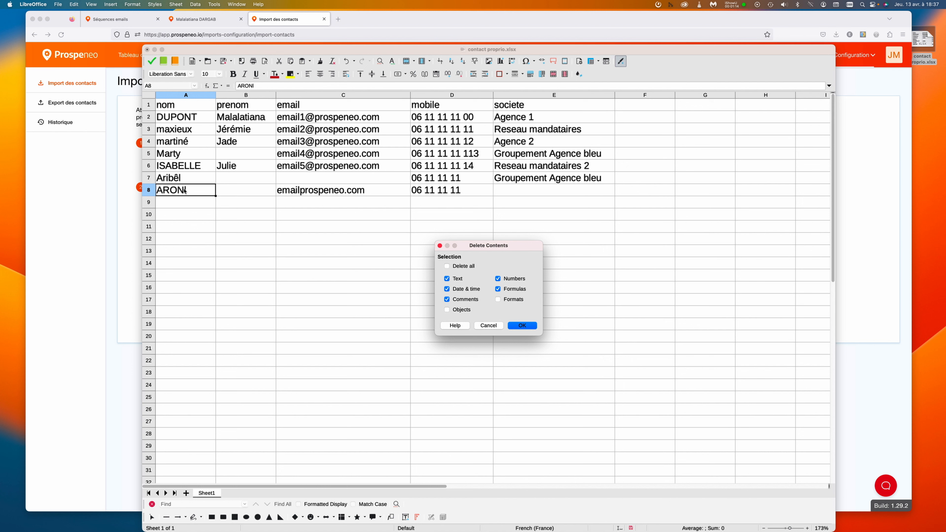
left_click(522, 325)
left_click(235, 191)
type("fred")
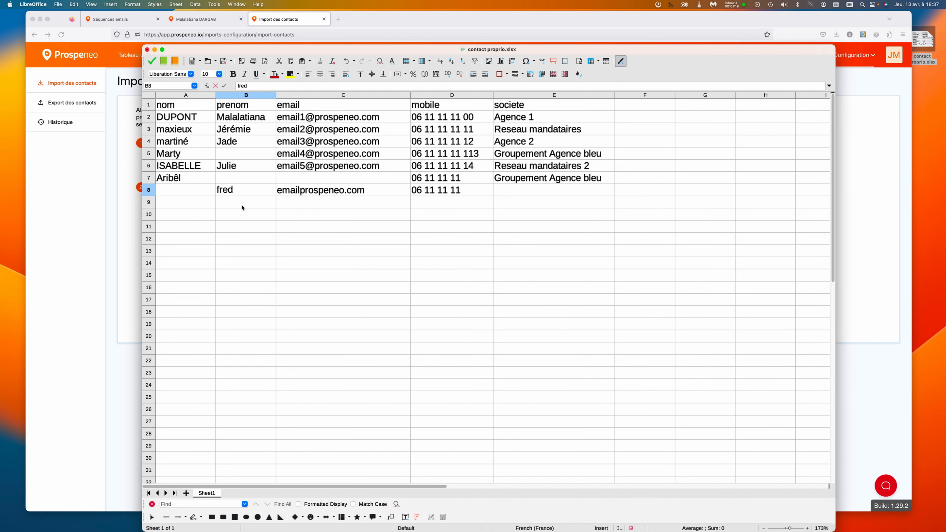
left_click_drag(243, 204, 186, 189)
Step: Clear the last name in cell A7 and close the saved workbook
left_click(182, 180)
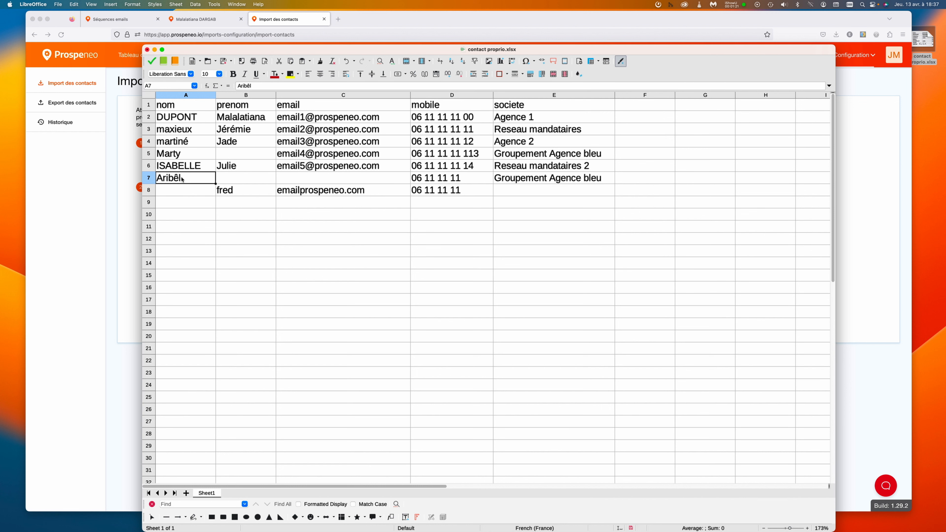
key("BackSpace")
left_click(522, 326)
left_click(245, 179)
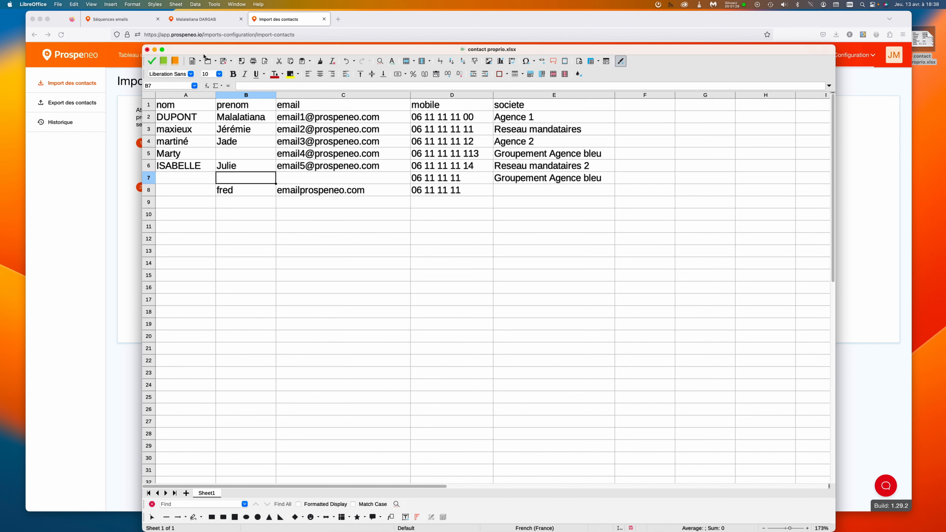
left_click_drag(205, 50, 945, 113)
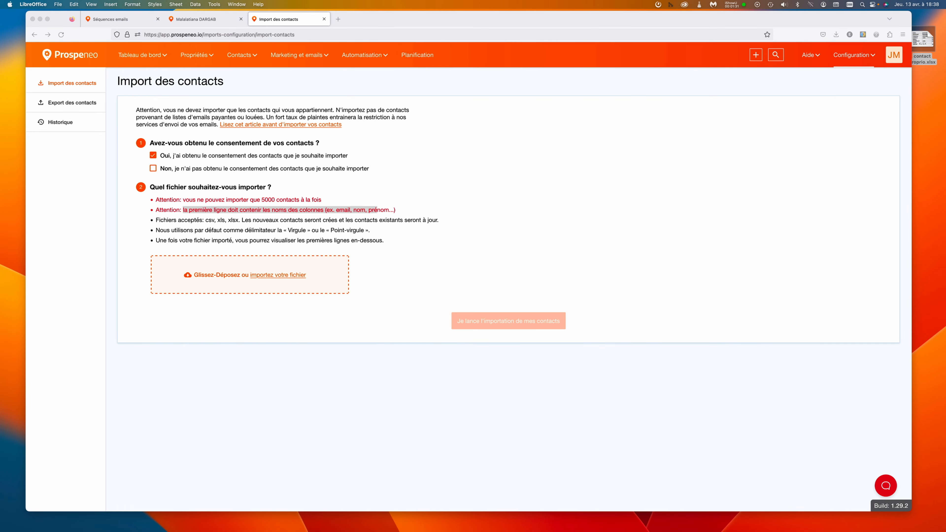
Step: Load contact proprio.xlsx as the import file and add the existing tag proprietaire to the imported contacts
left_click_drag(923, 41, 224, 286)
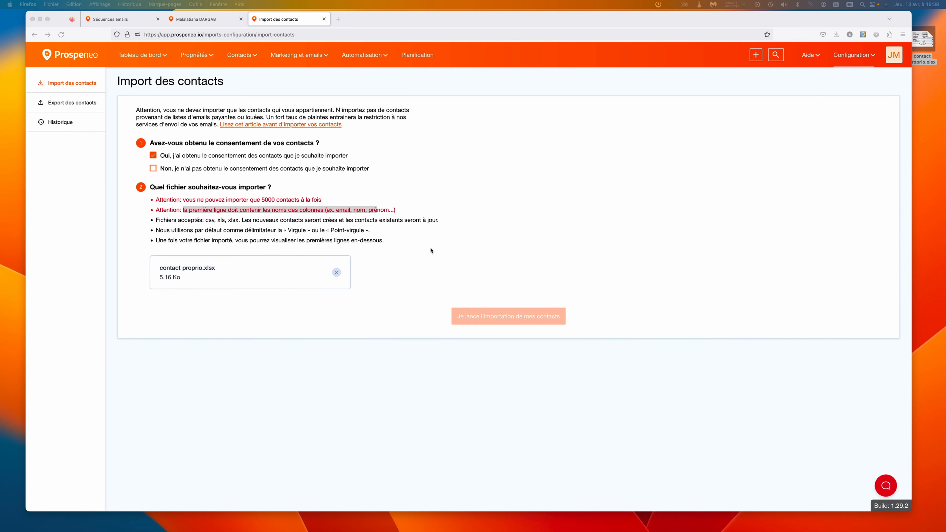
scroll(414, 258, "down", 5)
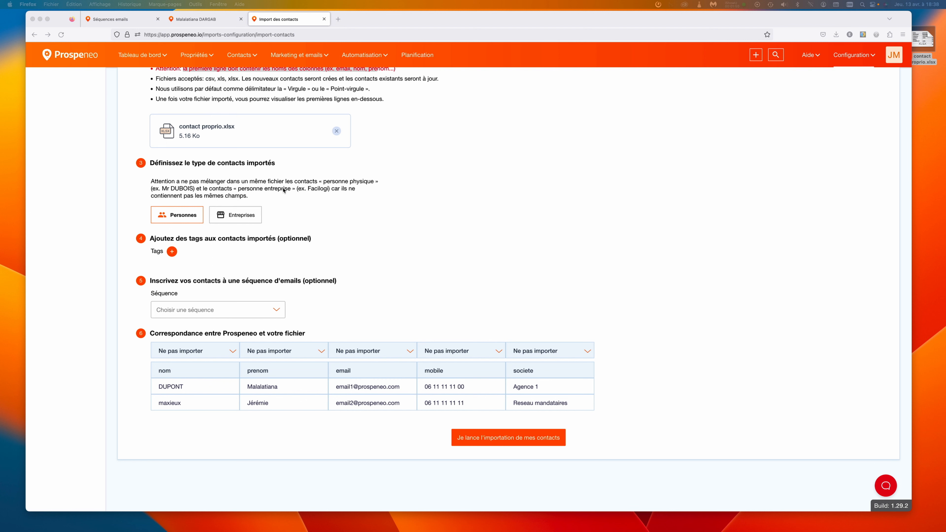
left_click(172, 253)
left_click(172, 253)
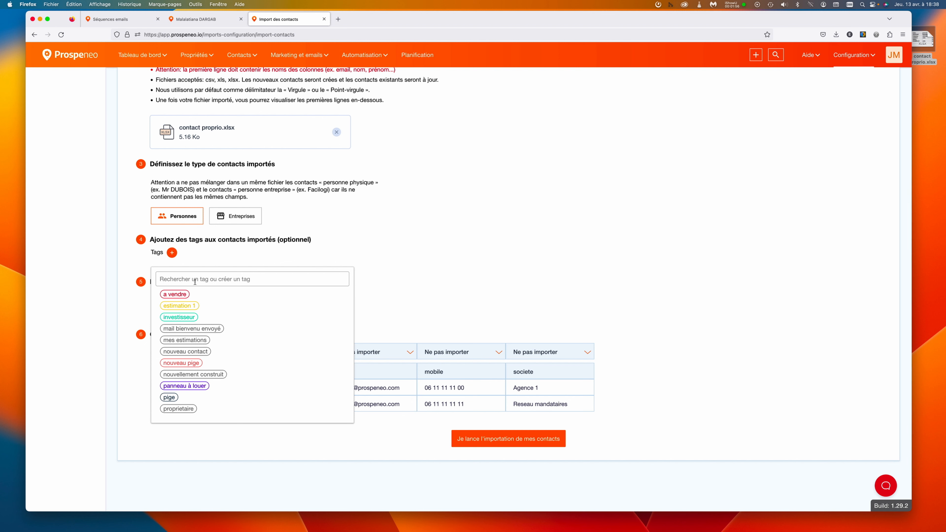
type("propri")
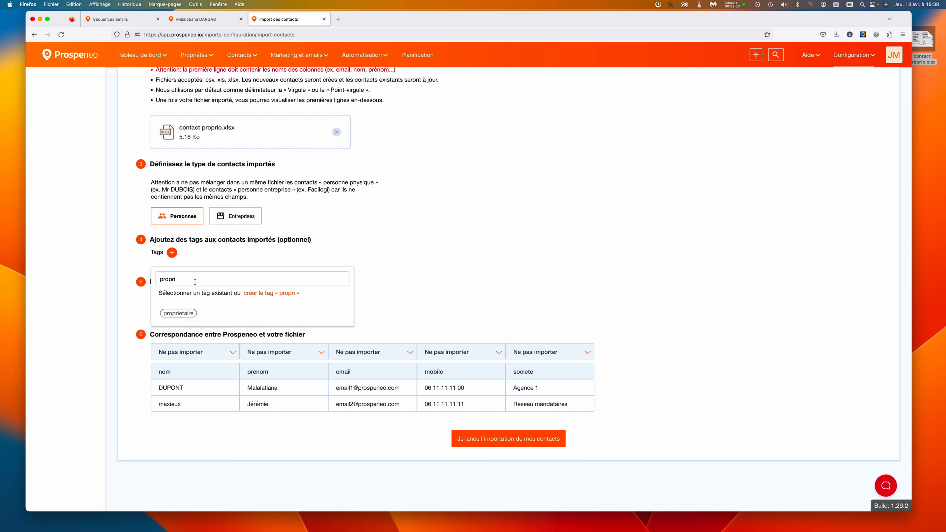
type("etaire")
left_click(179, 313)
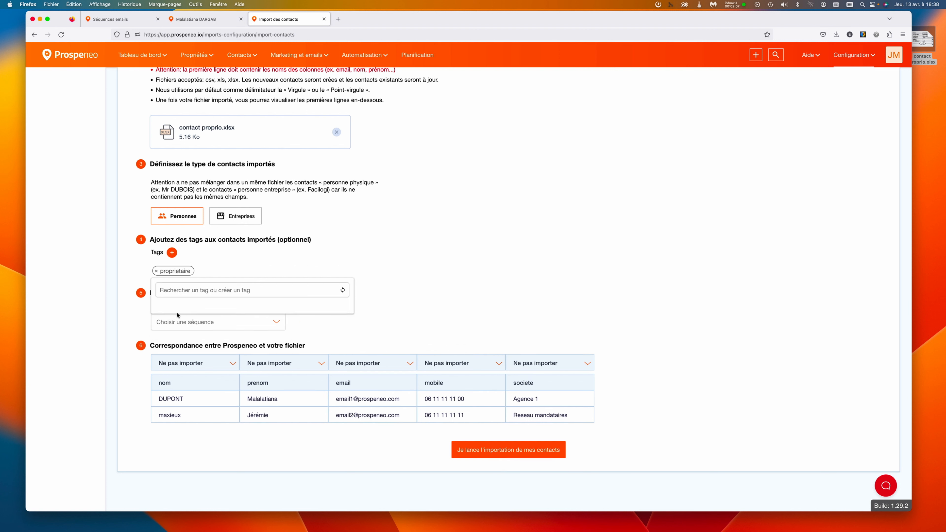
Step: Enrol the imported contacts in the e-mail sequence "Je fidélise le nouveau propriétaire"
left_click(276, 324)
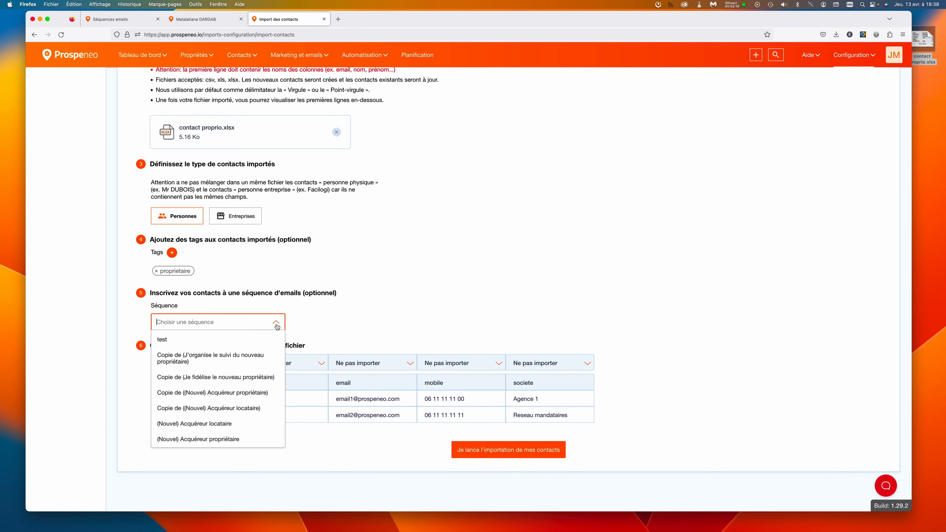
scroll(249, 373, "down", 3)
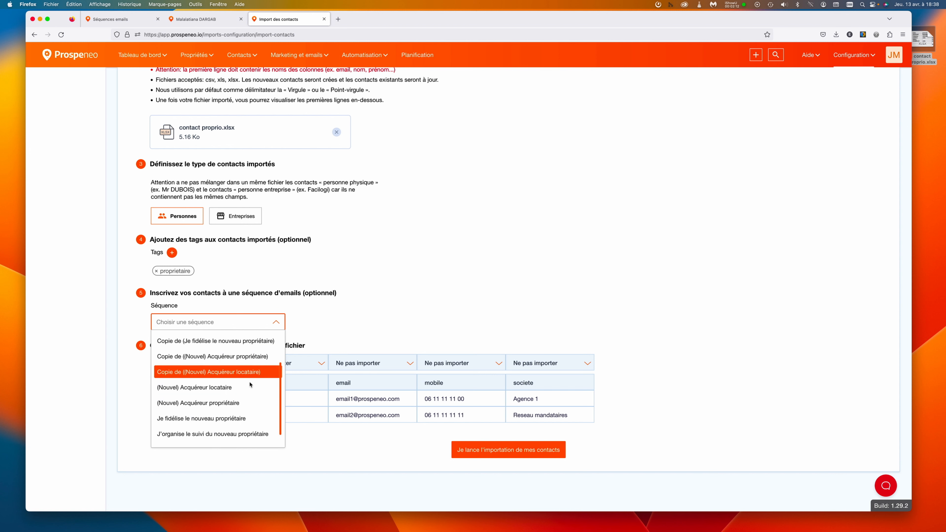
left_click(239, 407)
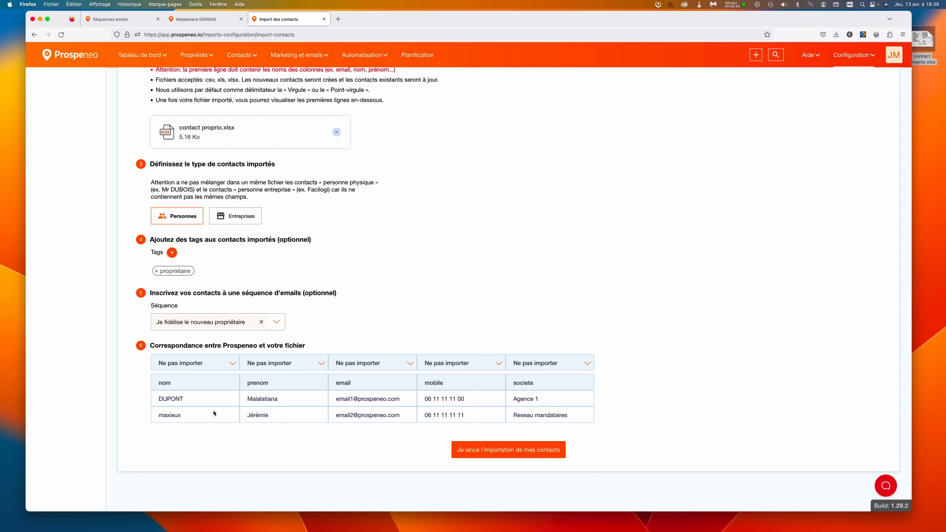
Step: Map nom, prenom, email, mobile and societe to Nom, Prénom, E-mail, Téléphone and Observations, and launch the contact import
left_click(211, 368)
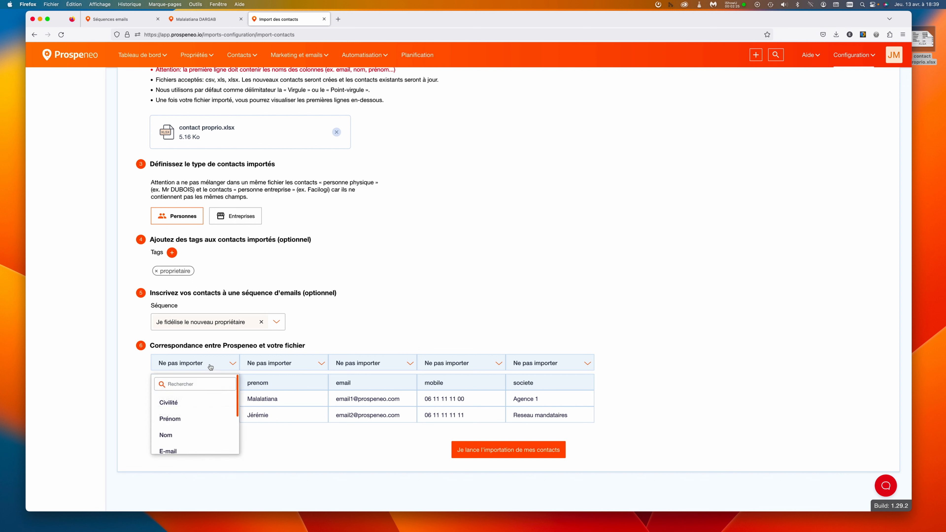
left_click(179, 437)
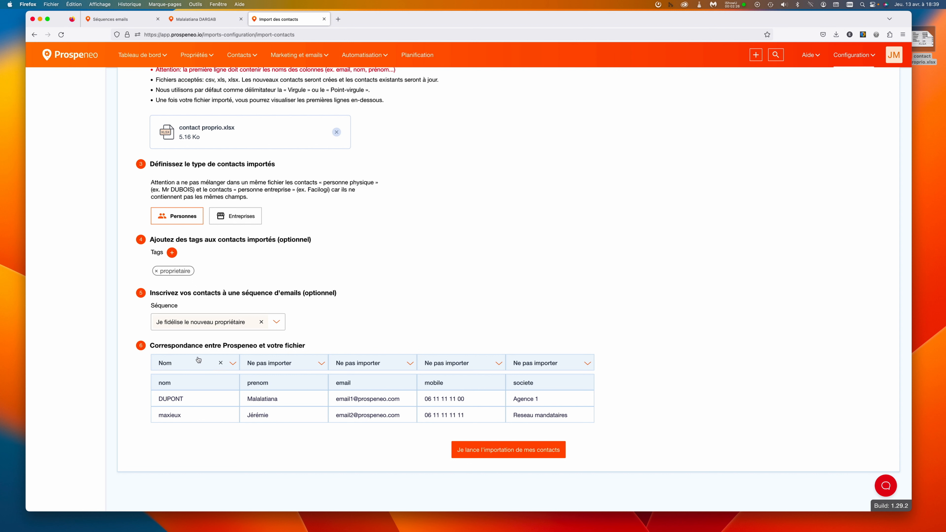
left_click(283, 364)
left_click(268, 421)
left_click(367, 369)
left_click(354, 418)
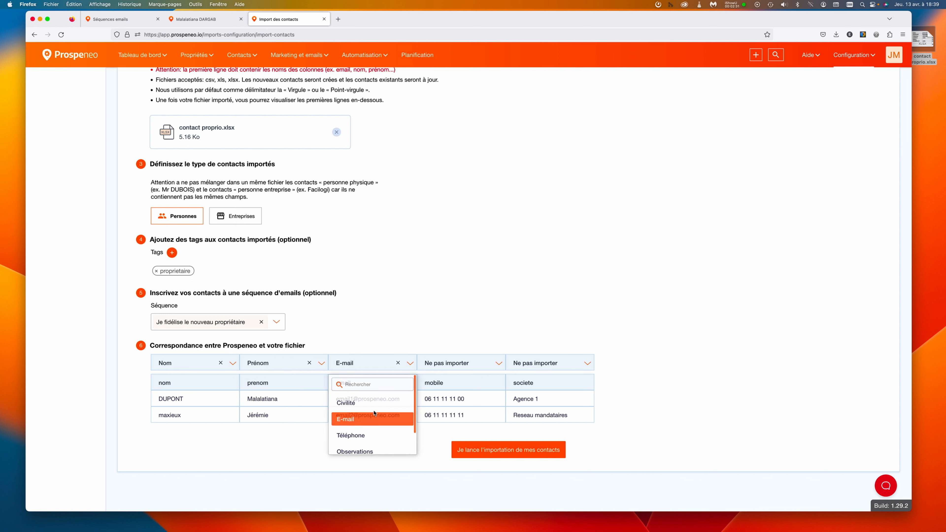
left_click(443, 368)
left_click(445, 419)
left_click(546, 369)
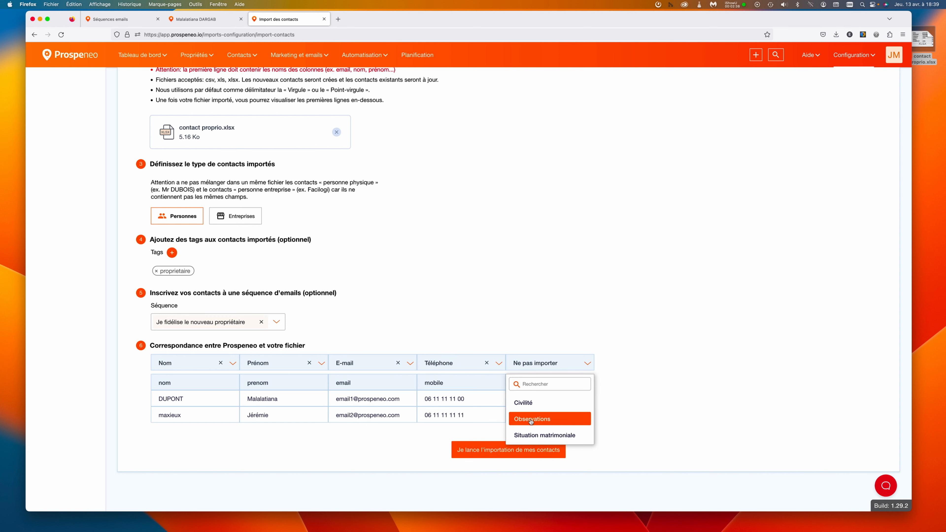
left_click(530, 420)
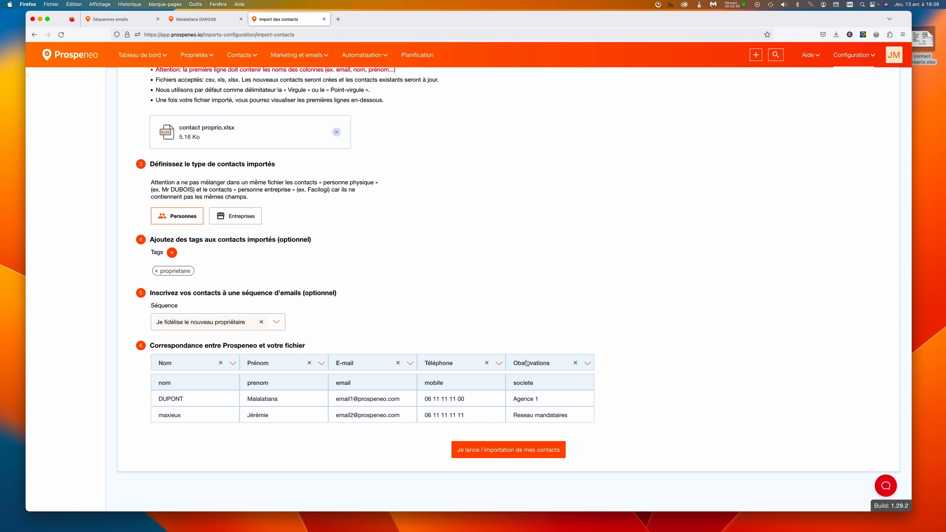
left_click(511, 451)
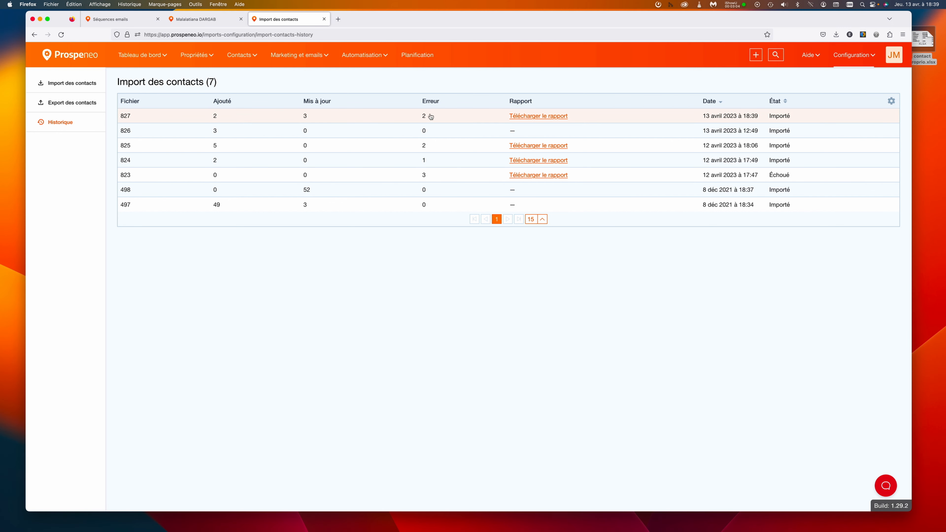
Step: Download the report of import 827 and open the file in LibreOffice, enlarged to 142%
left_click(531, 119)
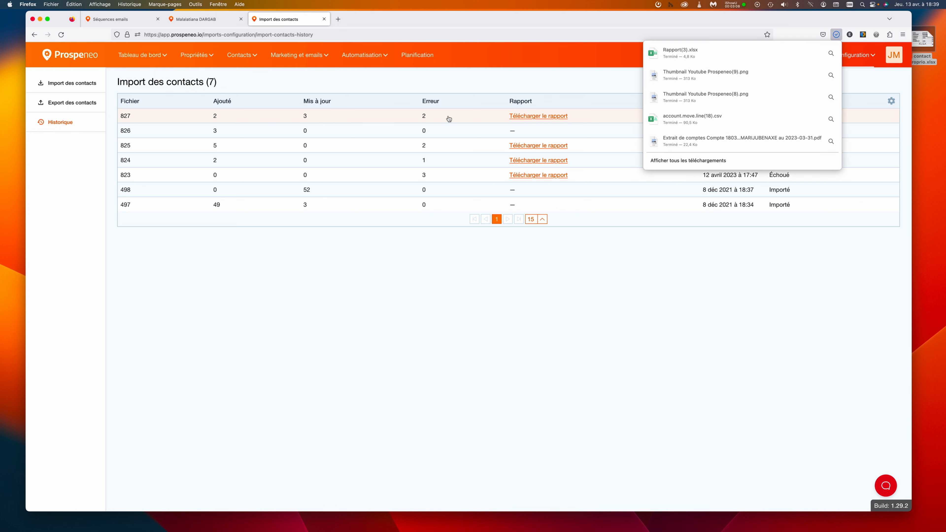
left_click(832, 56)
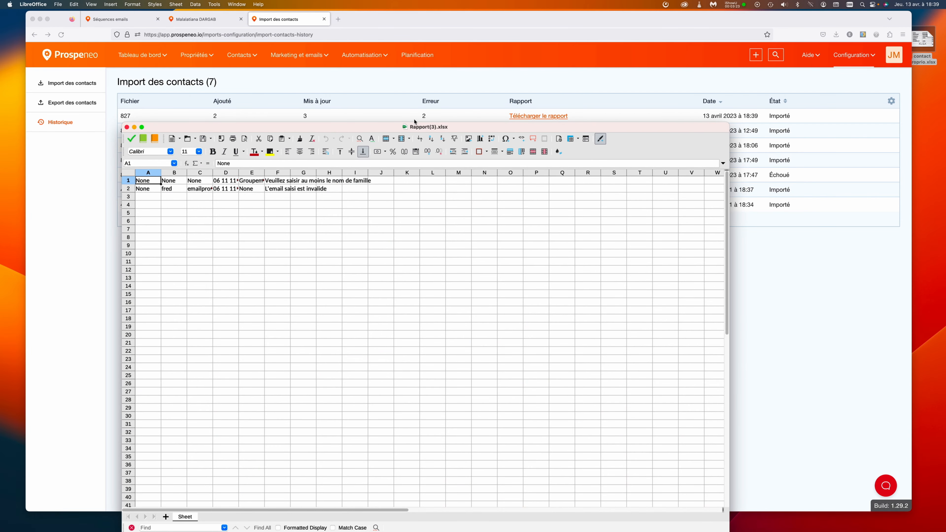
left_click_drag(400, 125, 406, 44)
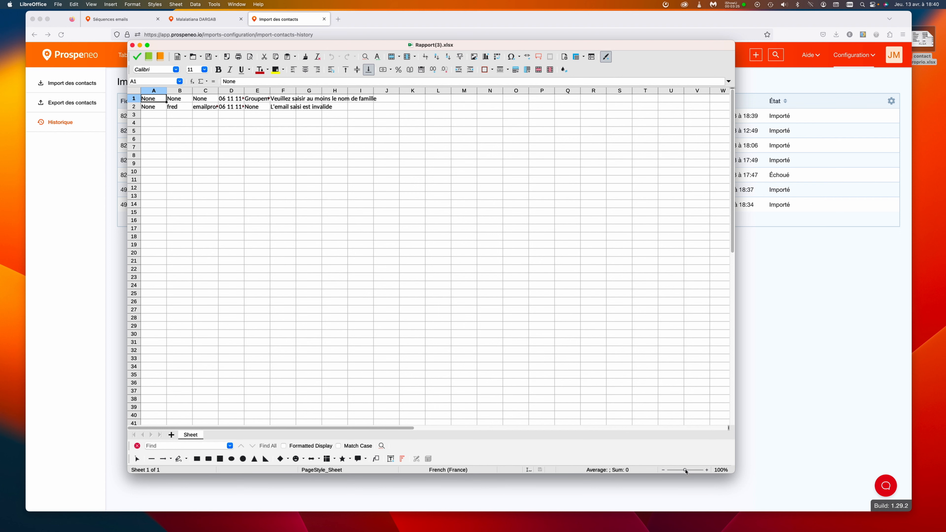
left_click_drag(685, 471, 688, 472)
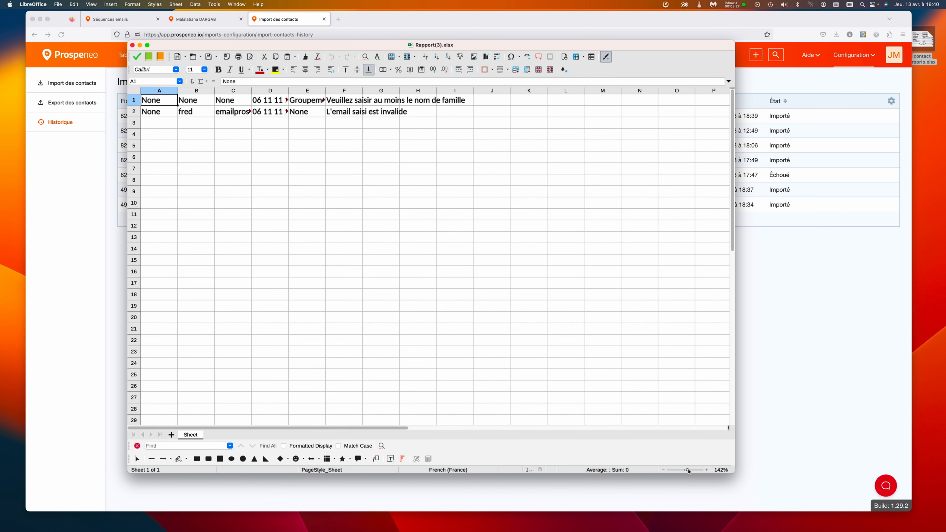
Step: Widen columns C and E of the report and examine the error reason for each rejected row
left_click(244, 180)
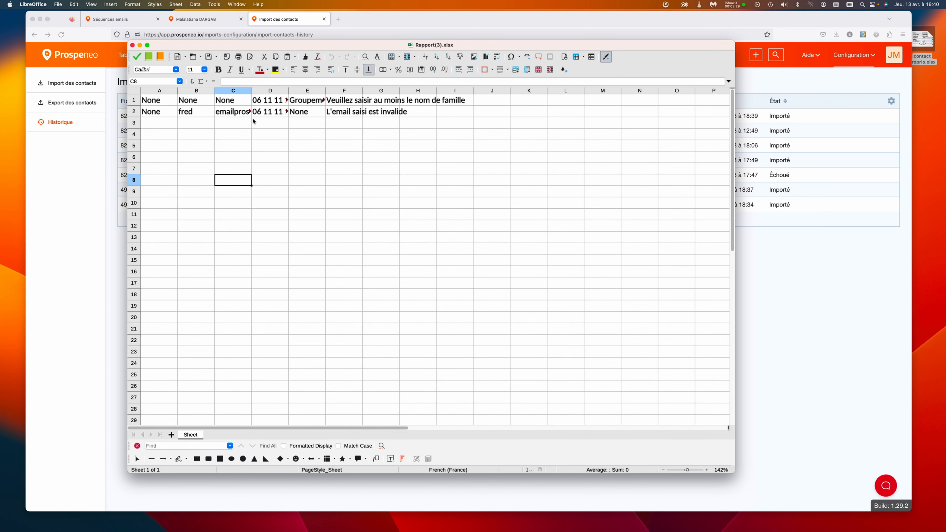
left_click_drag(252, 90, 289, 91)
left_click_drag(363, 91, 423, 91)
left_click(522, 154)
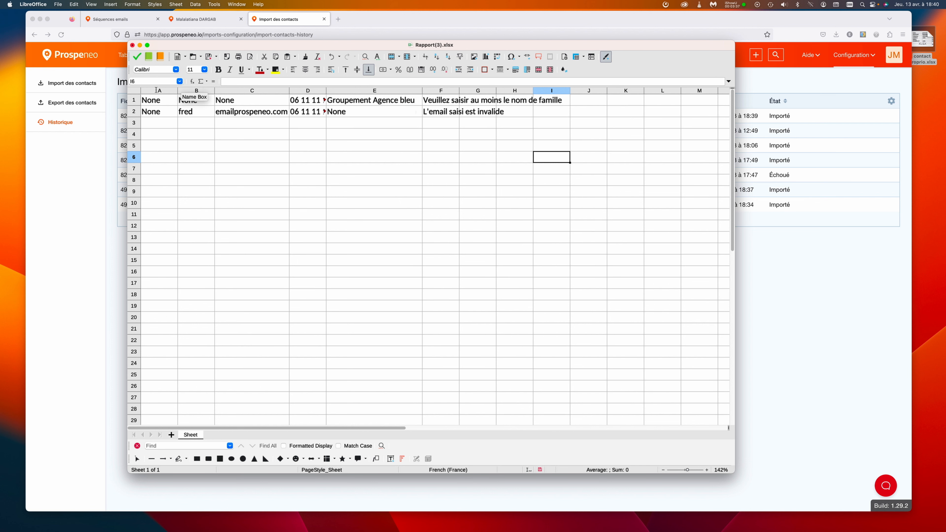
left_click(135, 101)
left_click(450, 103)
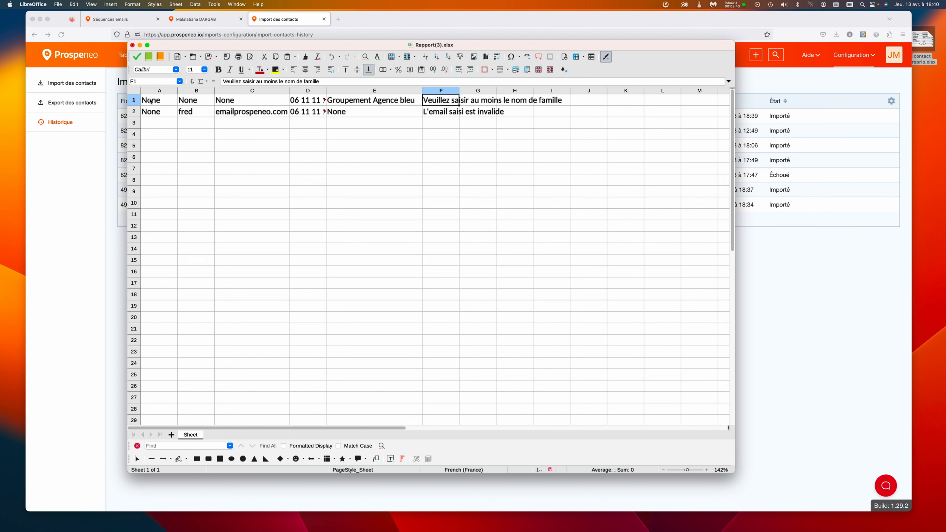
left_click(166, 114)
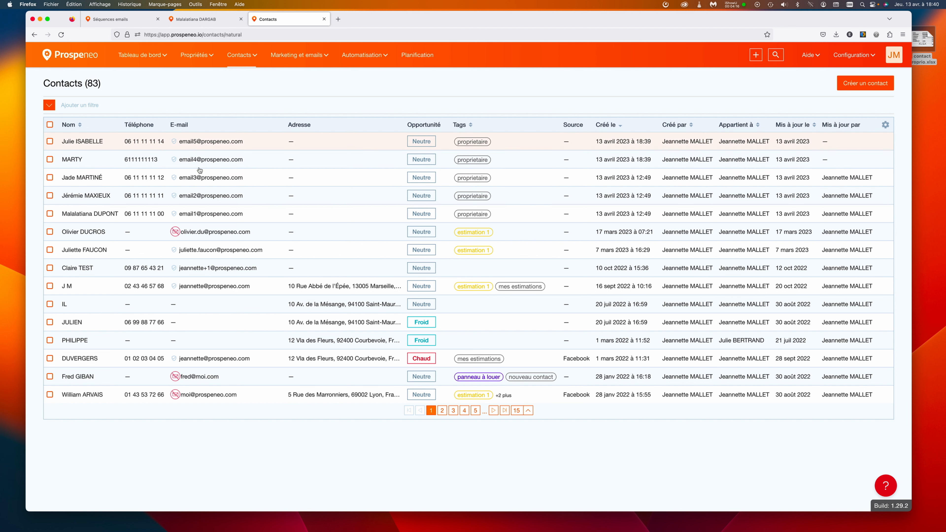
Step: Open the first record in Prospeneo's contact list, check its creation date and move on to the following contact
left_click(83, 143)
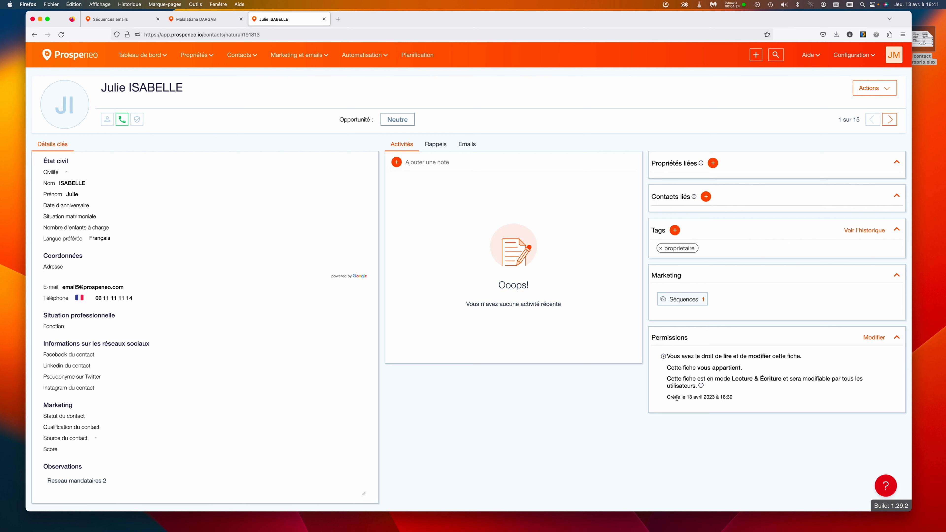
left_click_drag(676, 397, 731, 398)
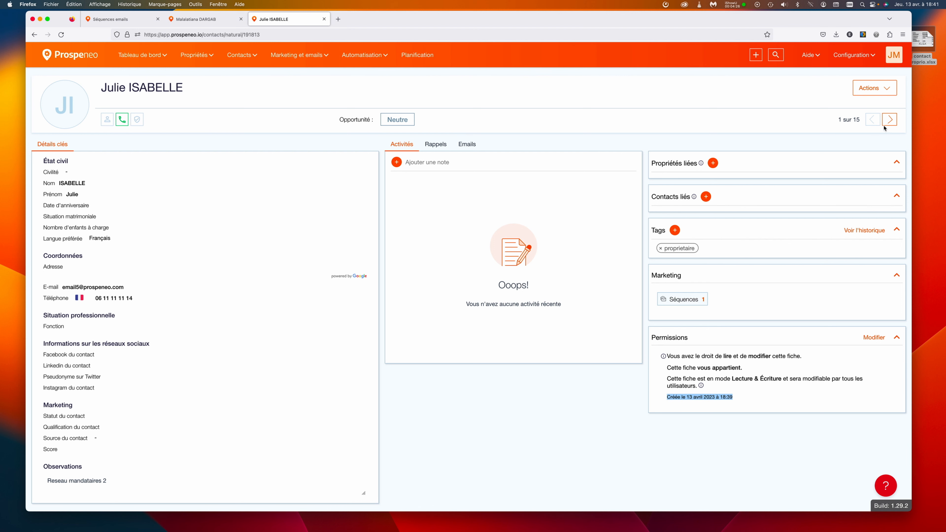
left_click(888, 120)
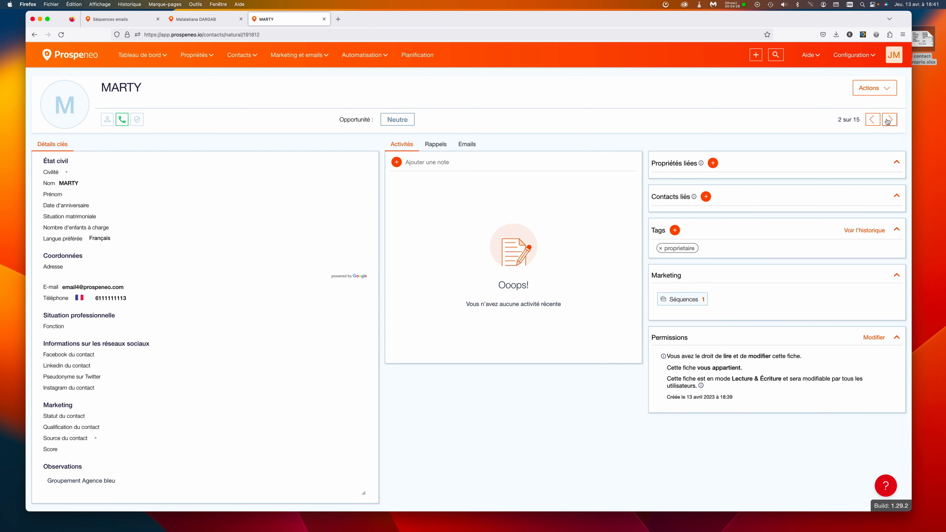
Step: Browse forward to the fifth of the 15 contact records, checking each one's tag, marketing section and creation date
left_click(889, 120)
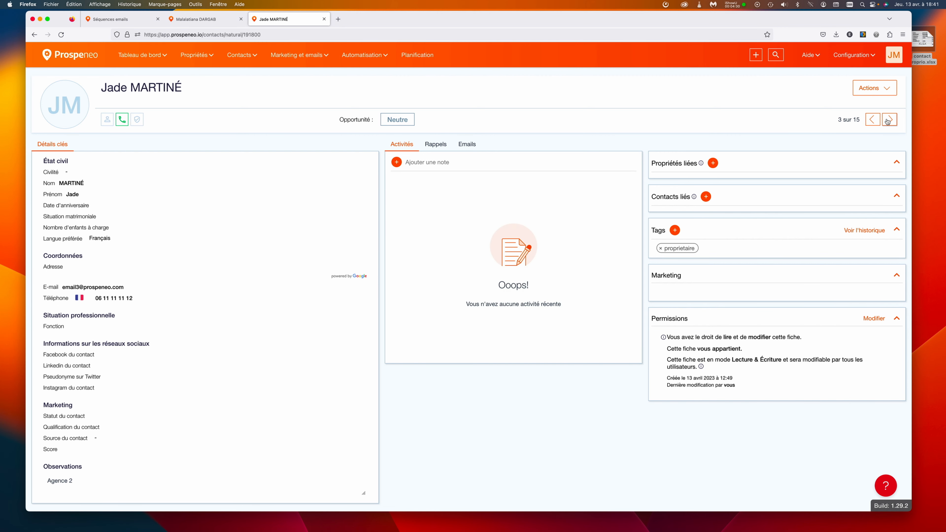
left_click(889, 120)
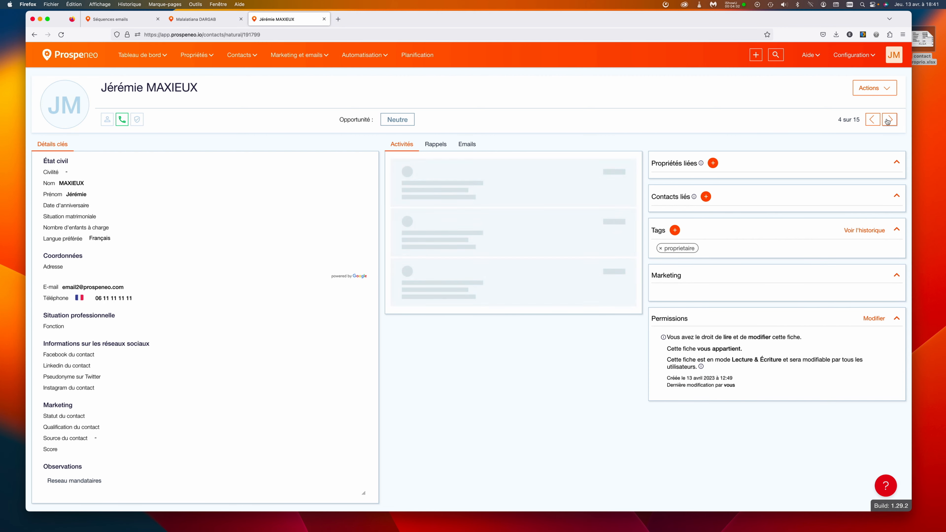
left_click(889, 120)
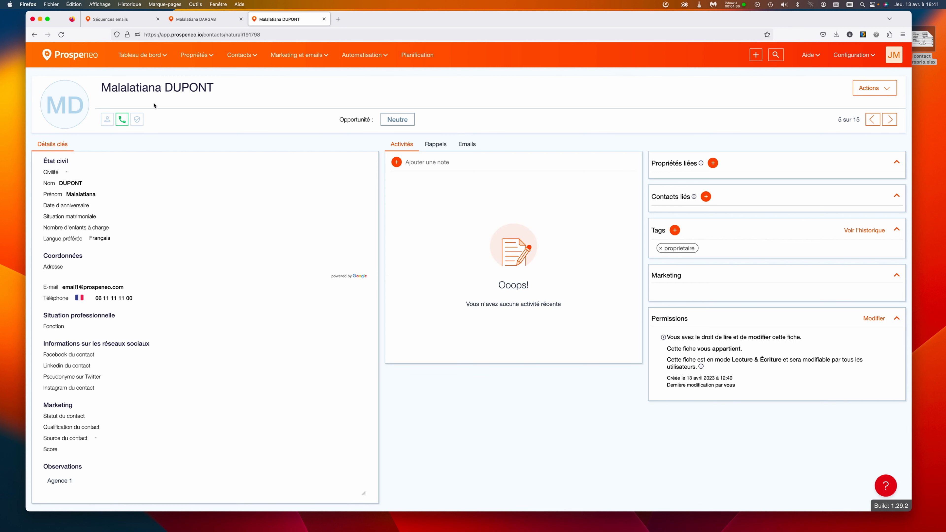
Step: Return to the second contact record and open the list of e-mail sequences it is enrolled in
left_click(872, 120)
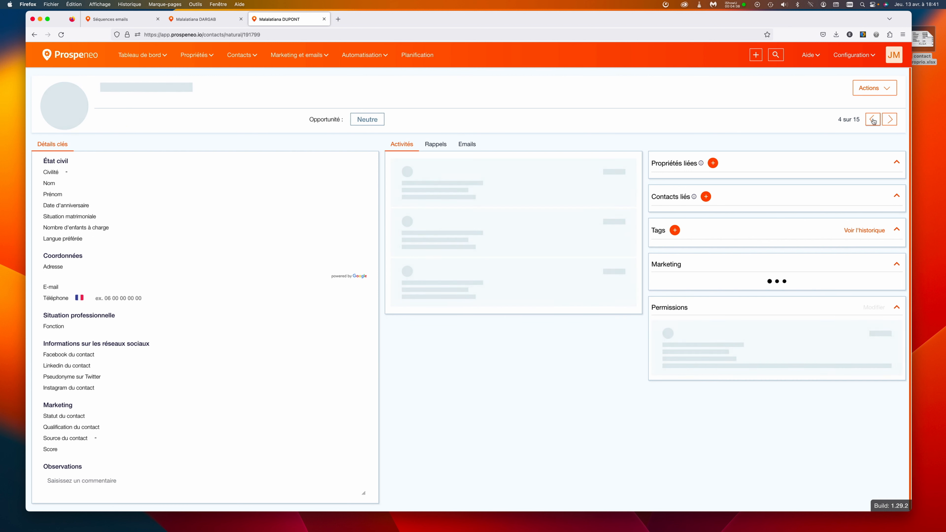
left_click(871, 122)
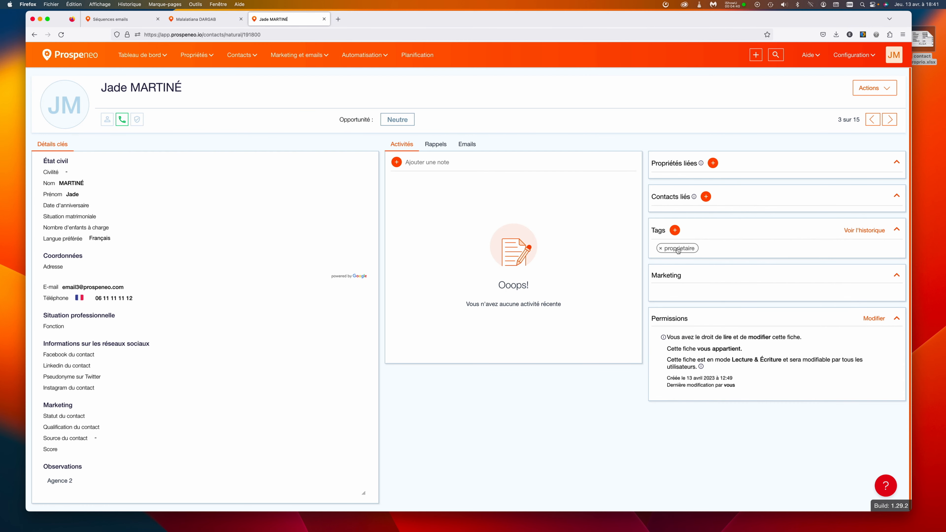
left_click(873, 121)
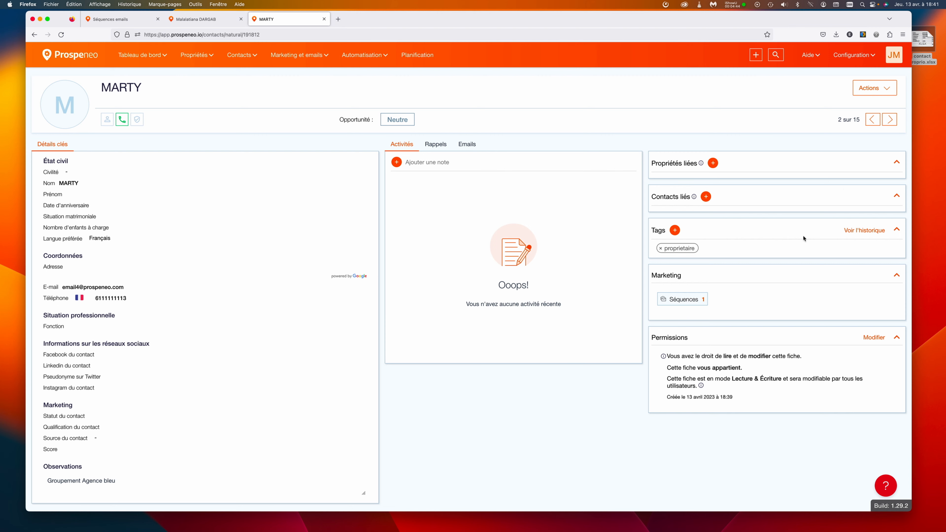
left_click(689, 300)
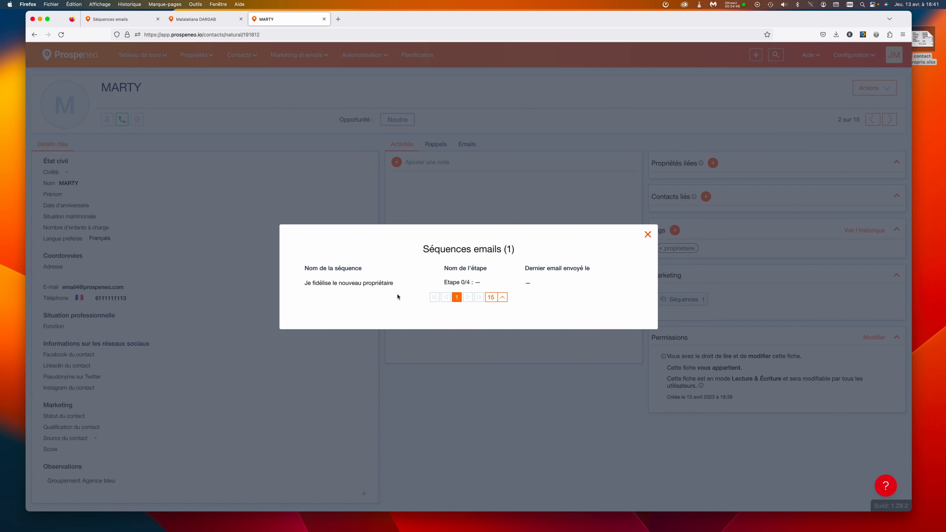